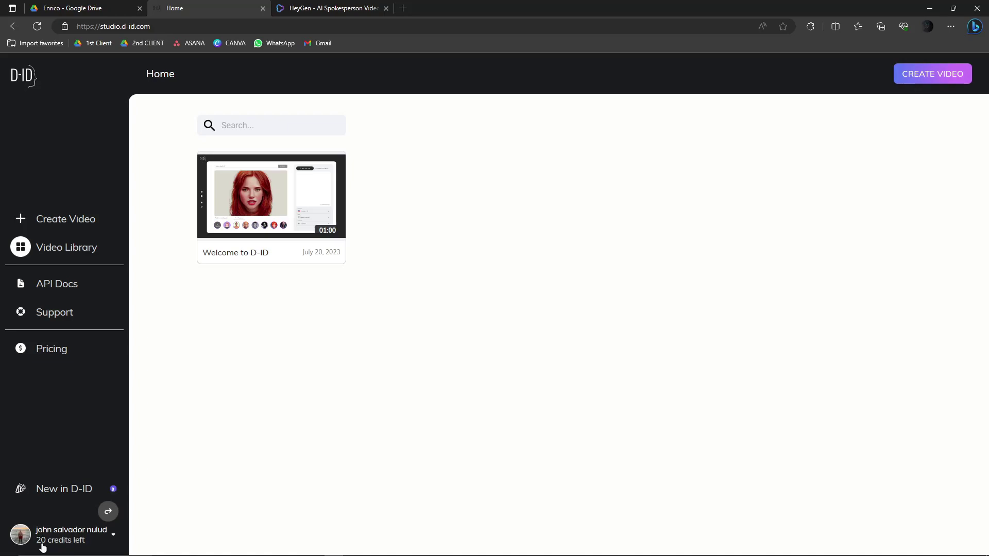
- Compare D-ID's video library with HeyGen's avatar and home pages by switching between the two sites
click(355, 7)
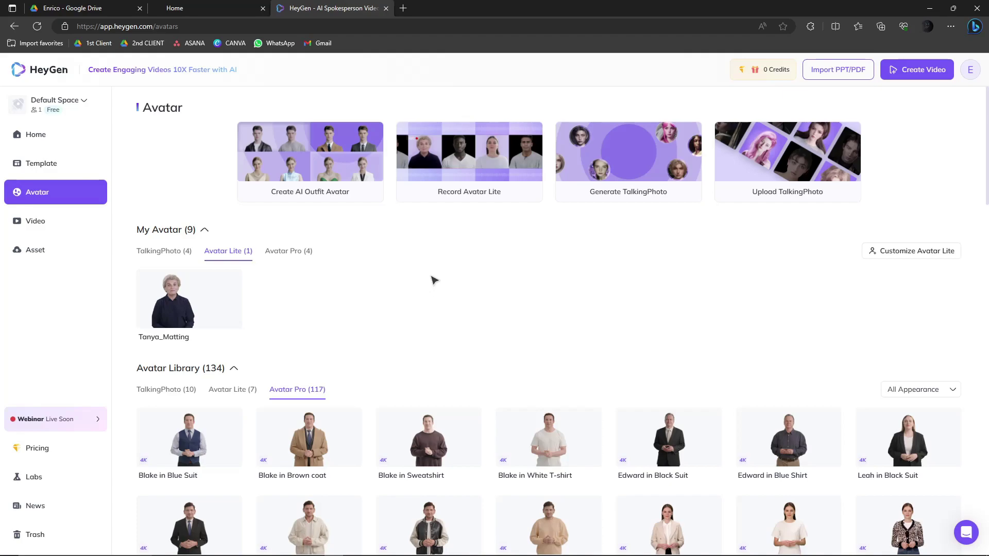
click(229, 5)
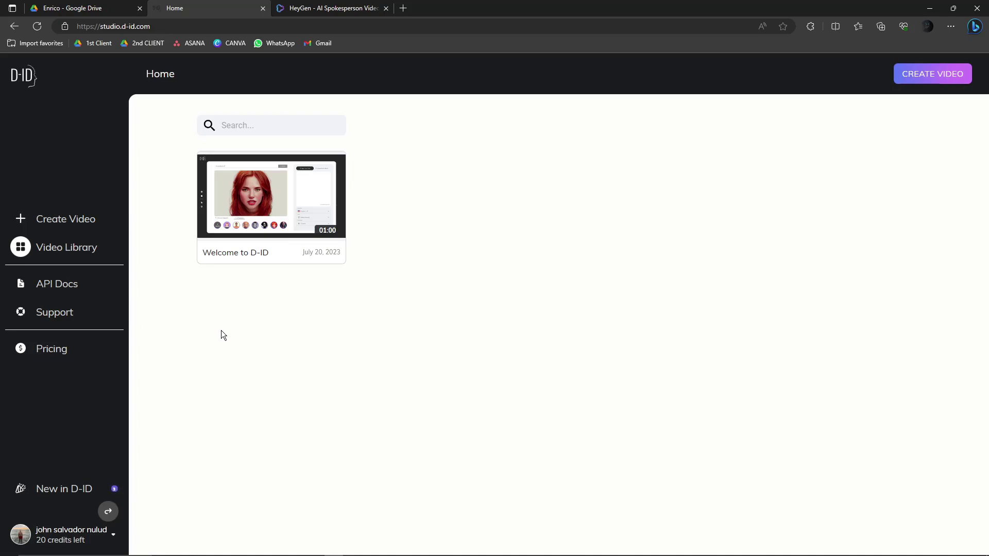
click(343, 7)
click(51, 136)
click(211, 7)
click(349, 7)
click(240, 6)
click(330, 7)
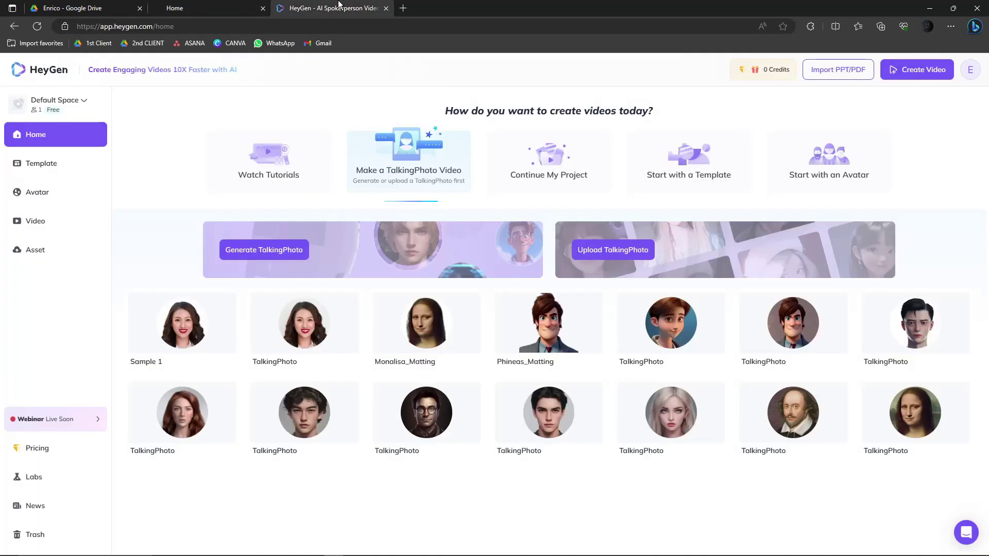
click(451, 298)
- Switch to D-ID, start a new video and look over the preset presenters
click(204, 6)
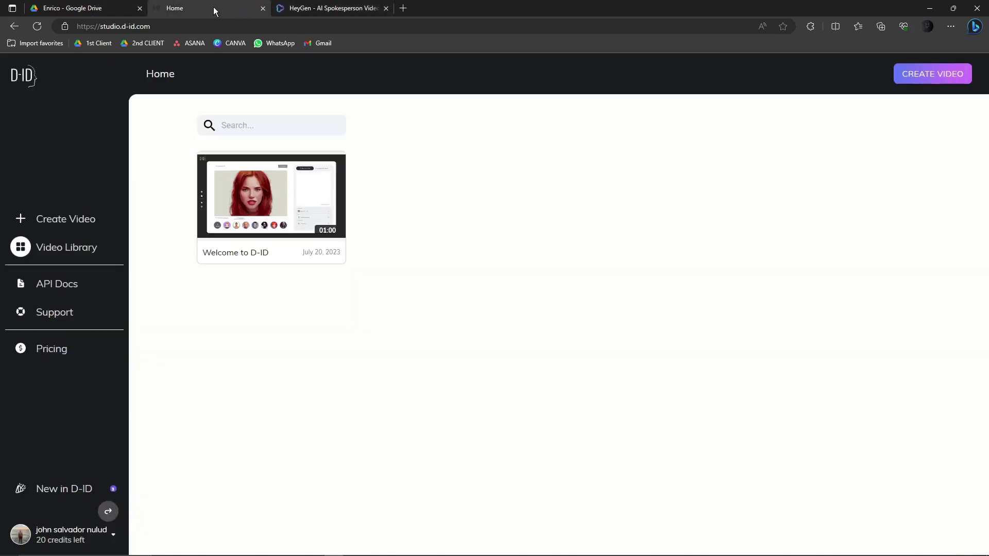
click(82, 219)
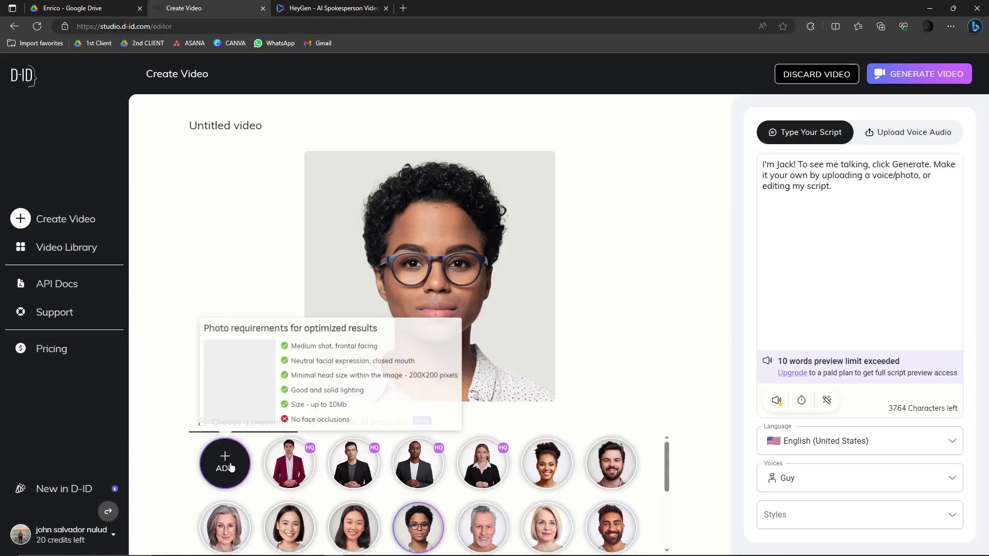
scroll(360, 515, down, 1)
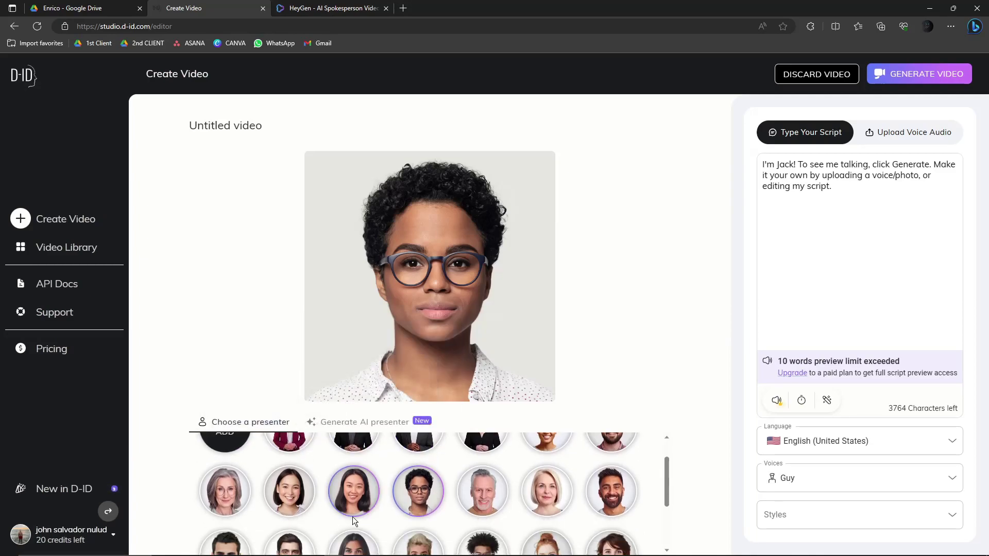
scroll(239, 488, up, 1)
- Try to upload the portrait of the man in a black bow tie from the computer as a custom presenter
click(239, 487)
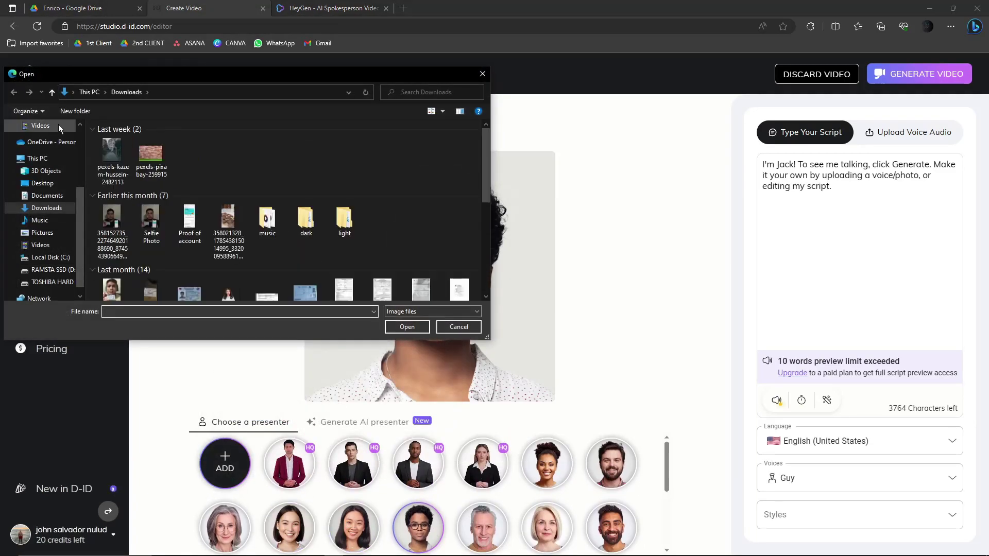
scroll(79, 210, up, 3)
click(42, 146)
click(233, 144)
double_click(234, 141)
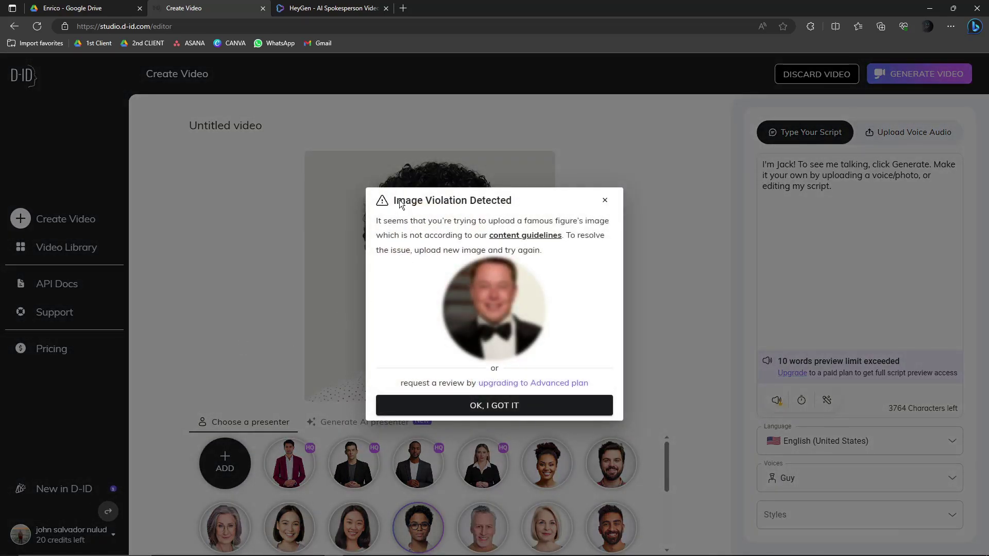
click(605, 201)
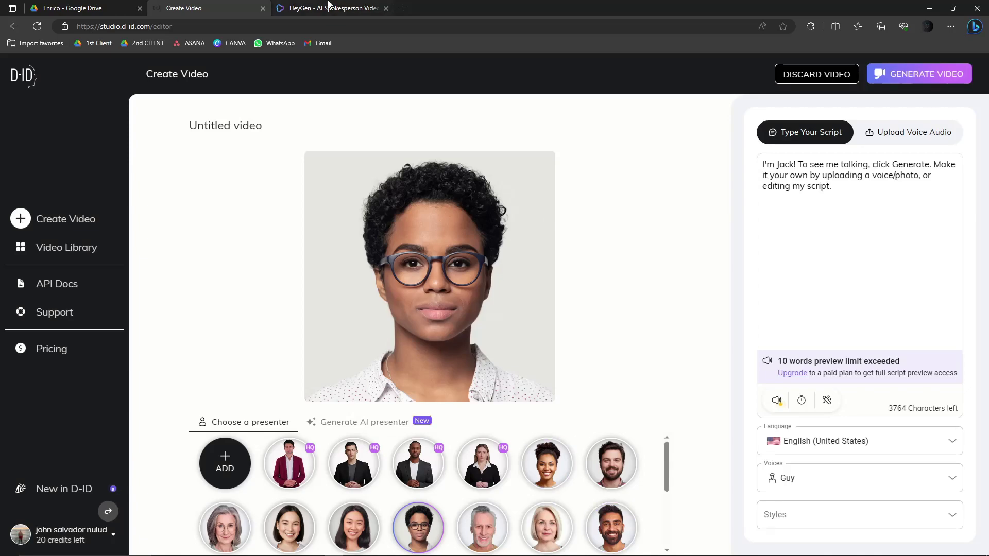
- Switch to HeyGen and show the TalkingPhoto avatars under My Avatar
mouse_move(329, 4)
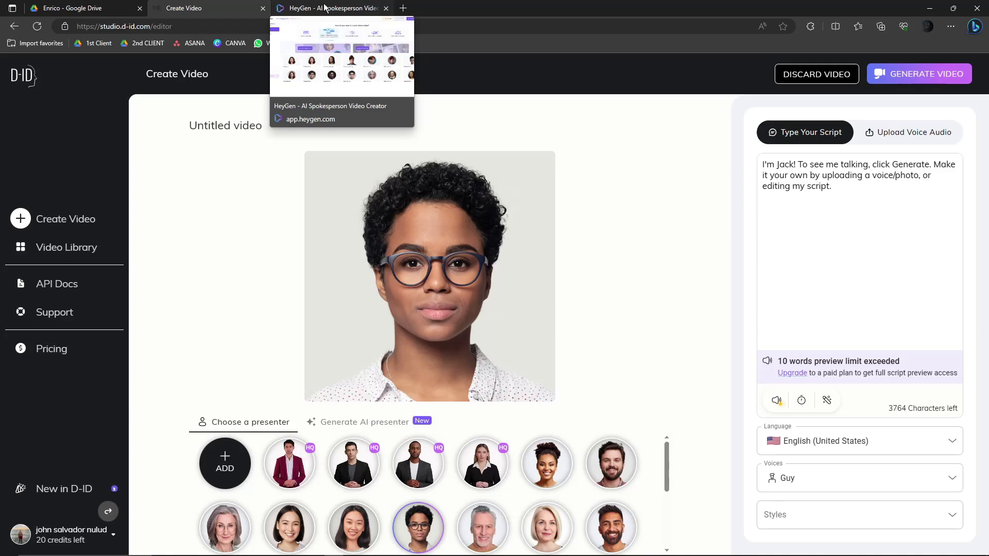
click(321, 7)
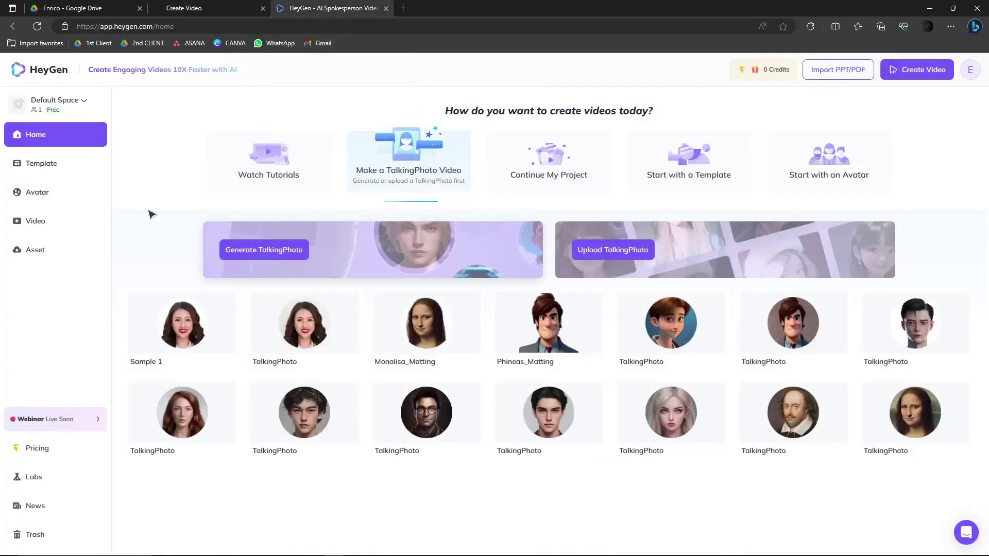
click(51, 194)
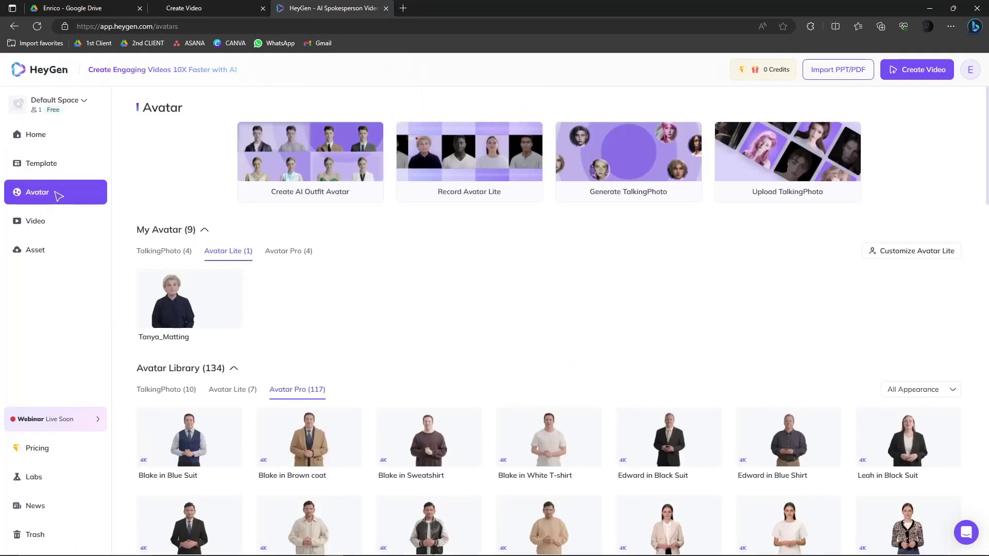
click(180, 252)
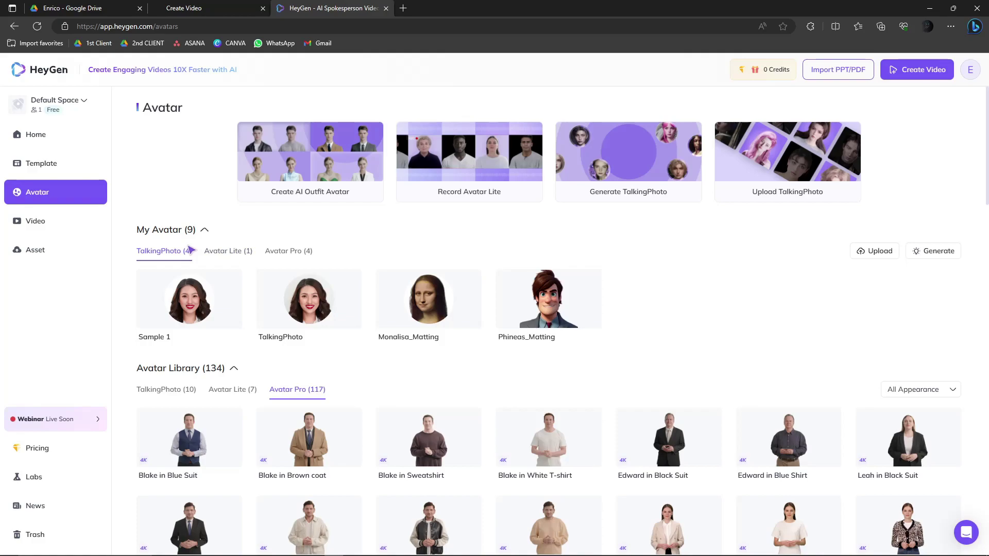
mouse_move(173, 293)
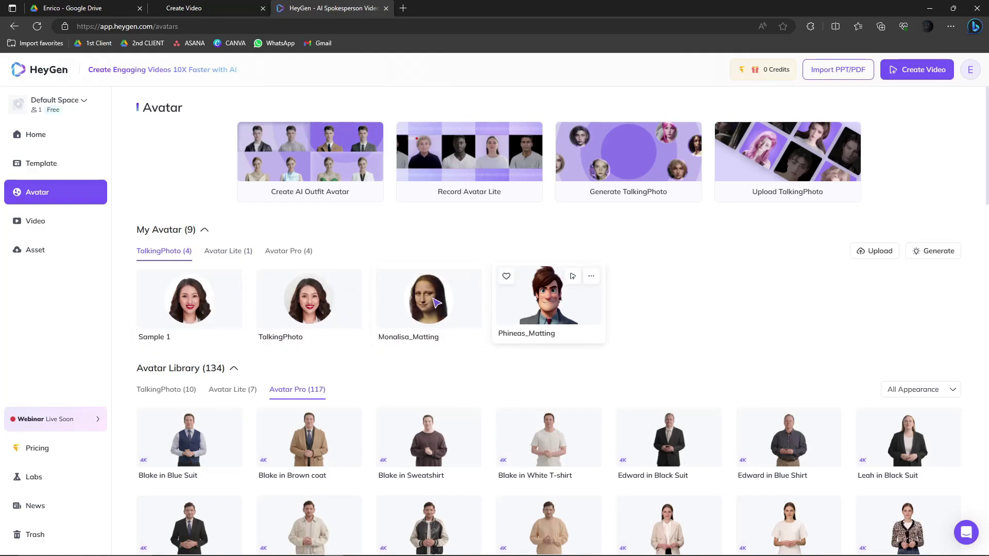
- View the blank landscape video editor and the AI TalkingPhoto generator, ending back on HeyGen's home page
click(935, 73)
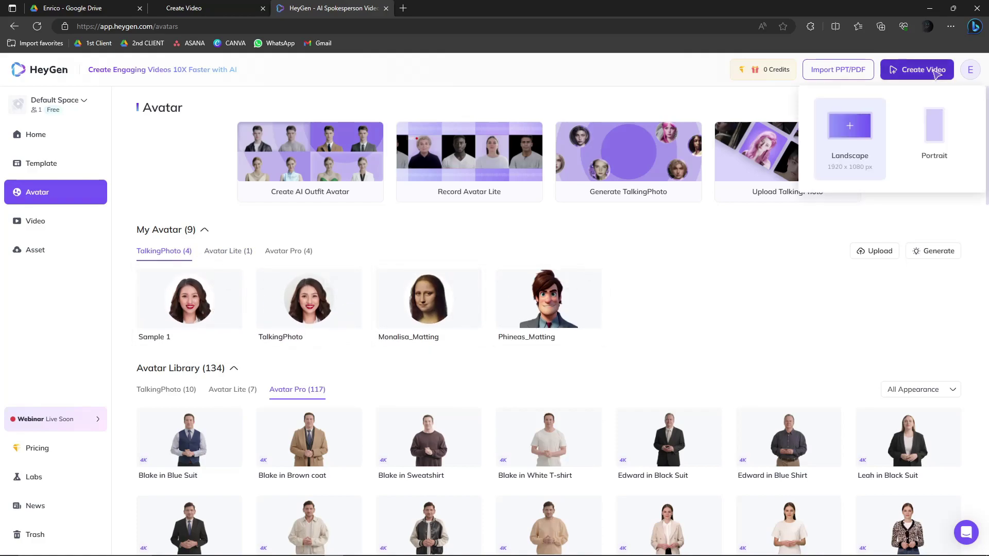
click(911, 71)
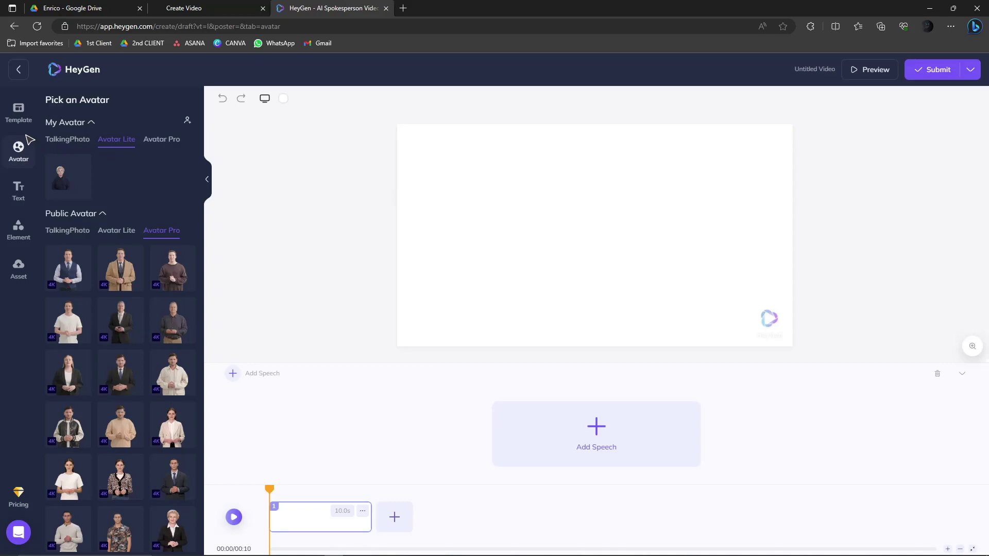
click(18, 75)
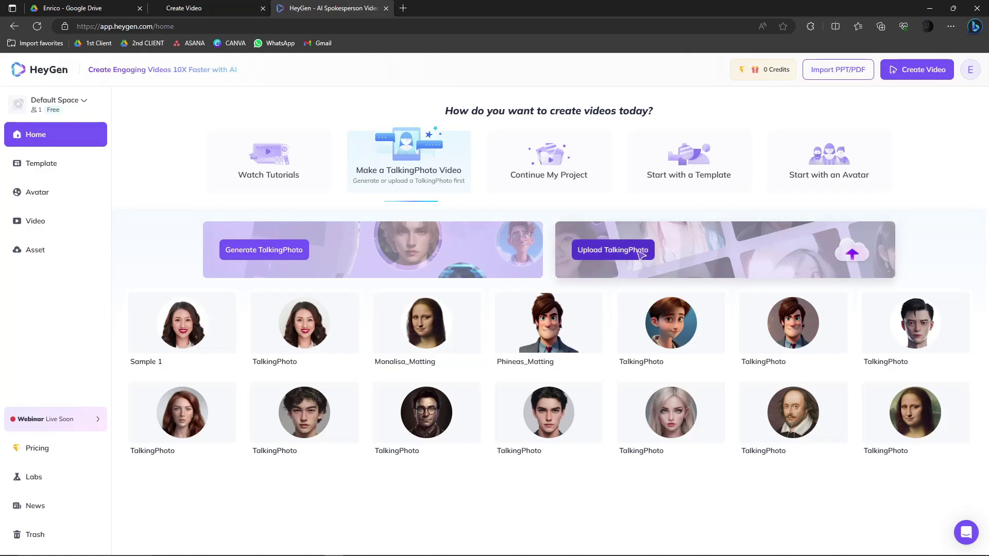
click(282, 251)
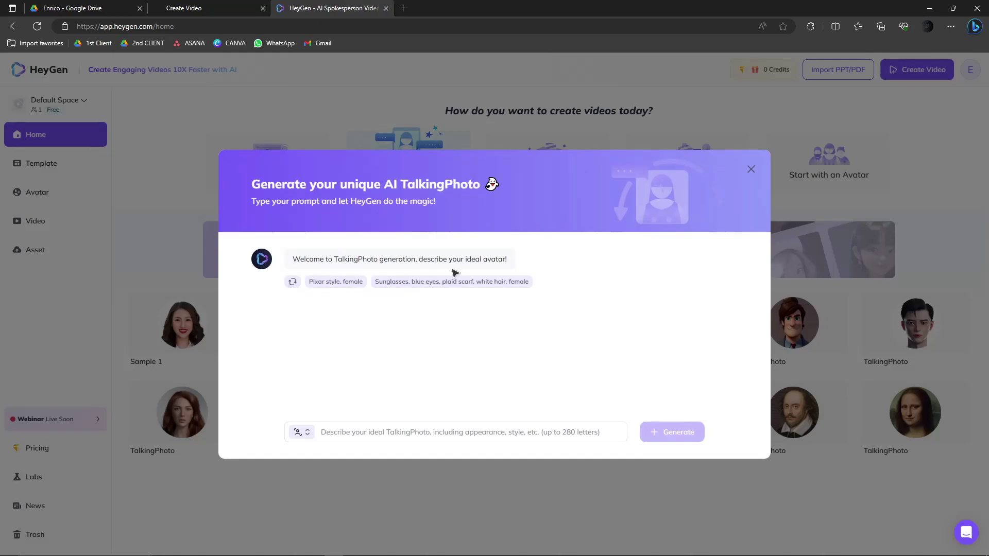
click(751, 169)
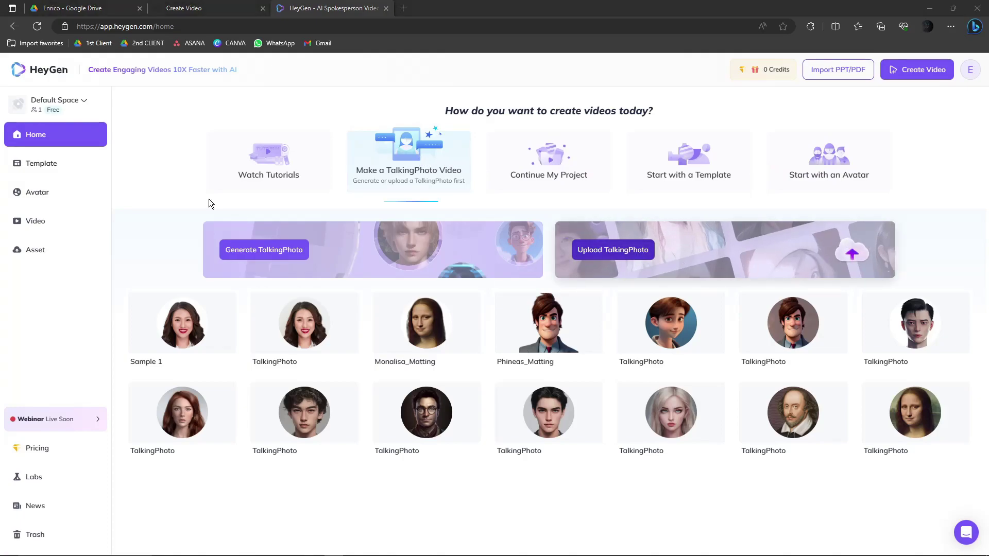
- Upload the bow-tie portrait as a TalkingPhoto and create a video with it
double_click(246, 154)
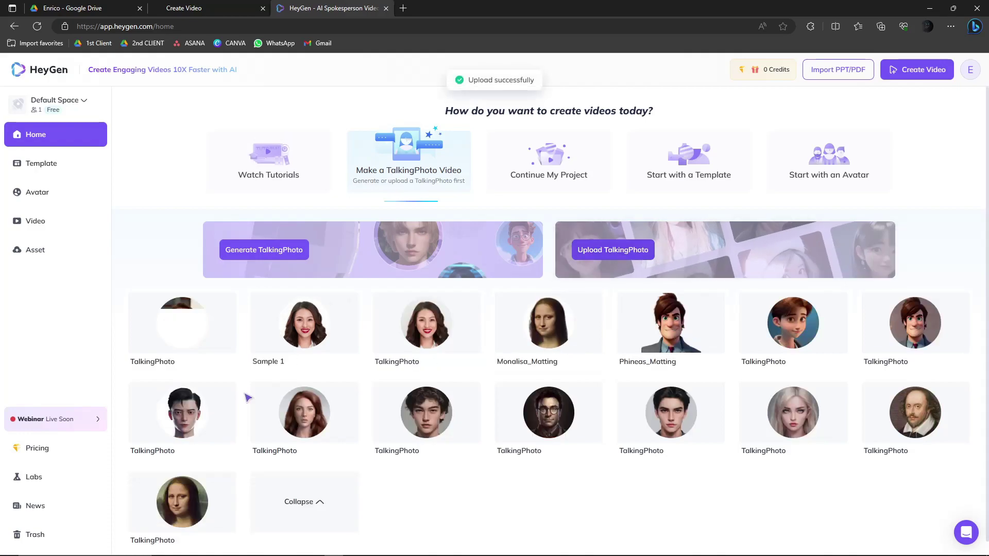
click(183, 320)
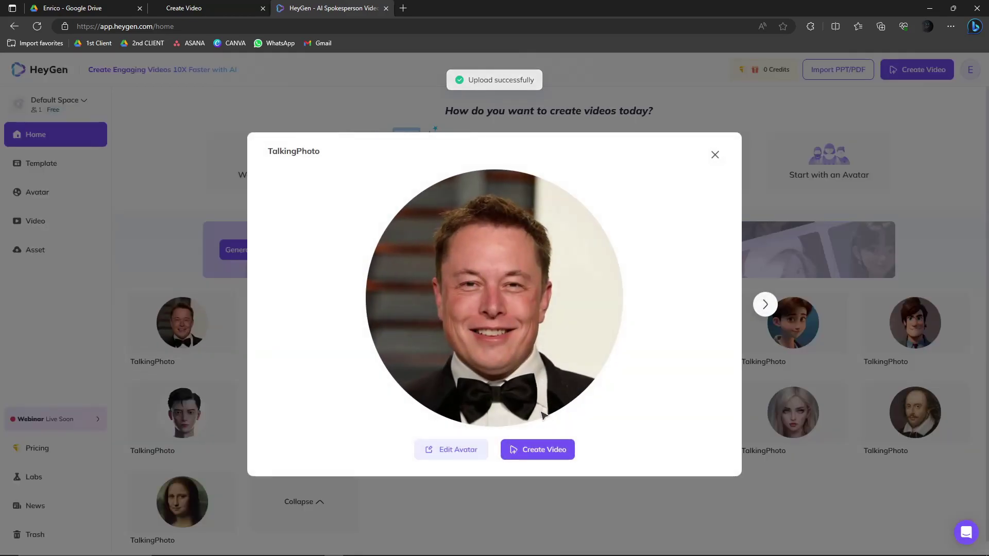
click(536, 448)
key(Escape)
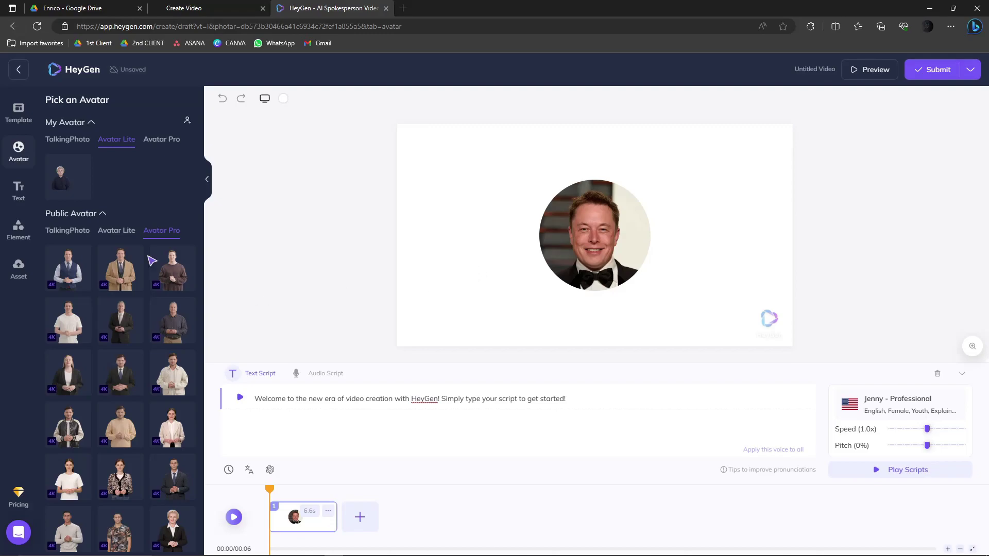
- Add the pink search-bar template from the public Advertisement category to the video as a second scene
click(26, 195)
click(19, 110)
click(123, 346)
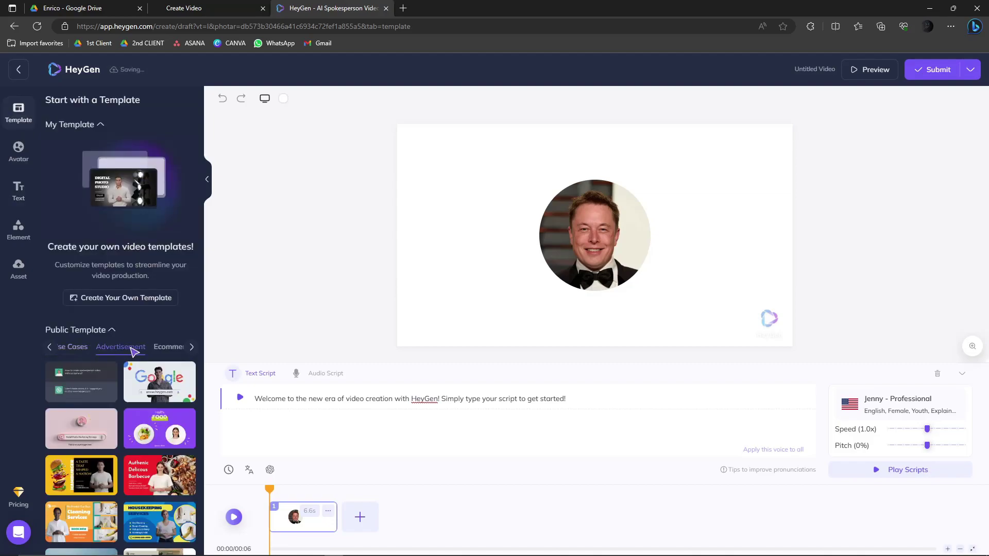
click(90, 424)
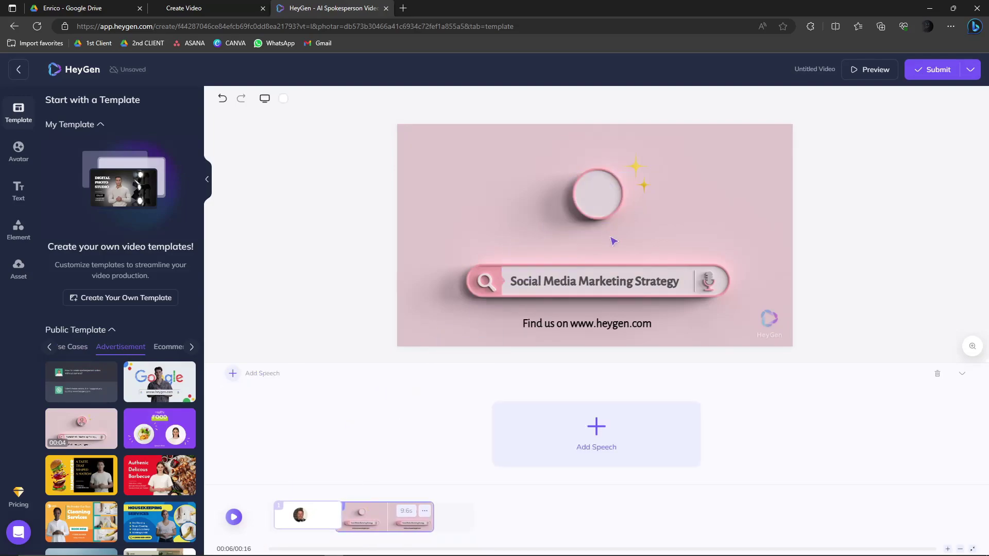
- Copy the talking photo from the first scene into the pink scene, placing it enlarged above the search bar
click(296, 518)
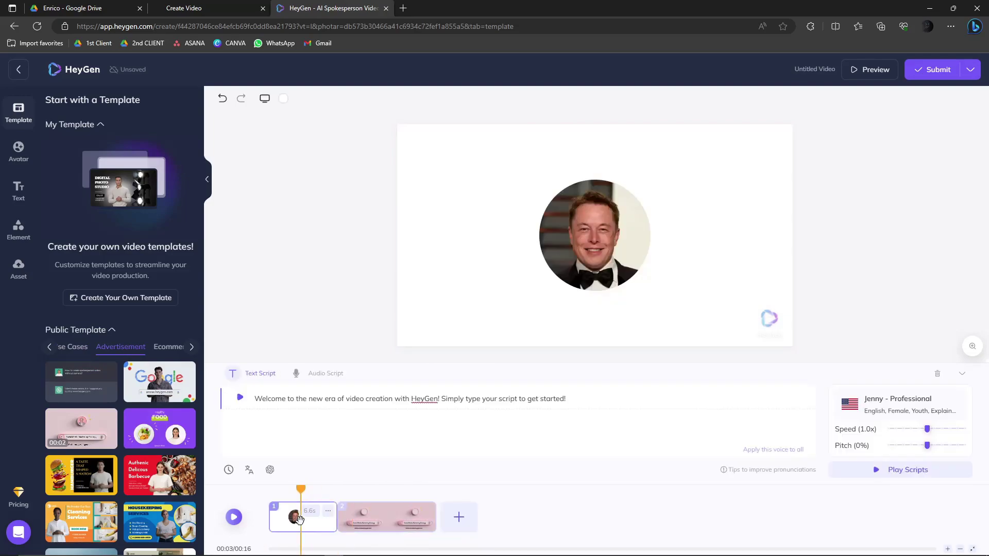
click(563, 278)
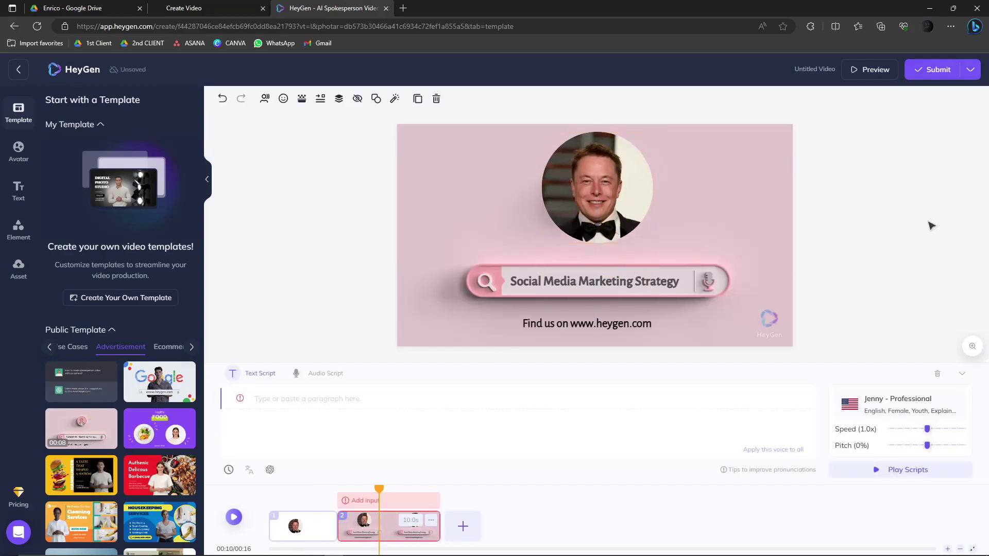
click(633, 218)
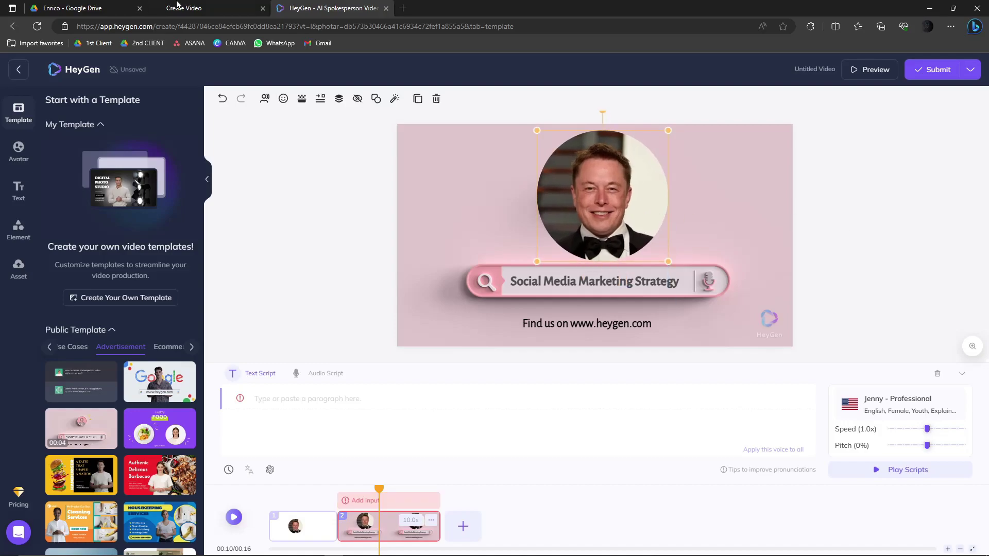
- Switch to D-ID, choose the smiling woman with long dark hair and a white top as presenter, and return to HeyGen
click(192, 6)
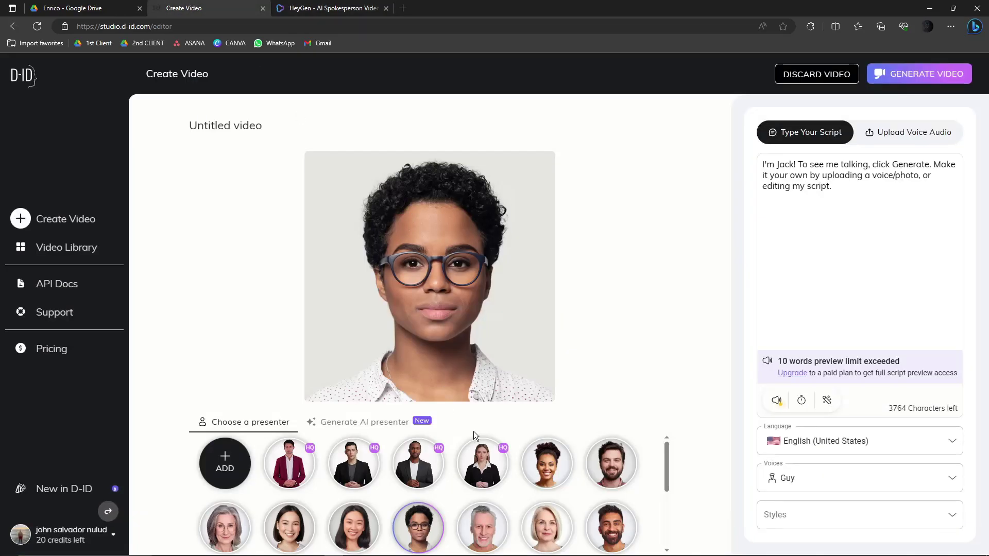
scroll(483, 460, down, 1)
click(487, 489)
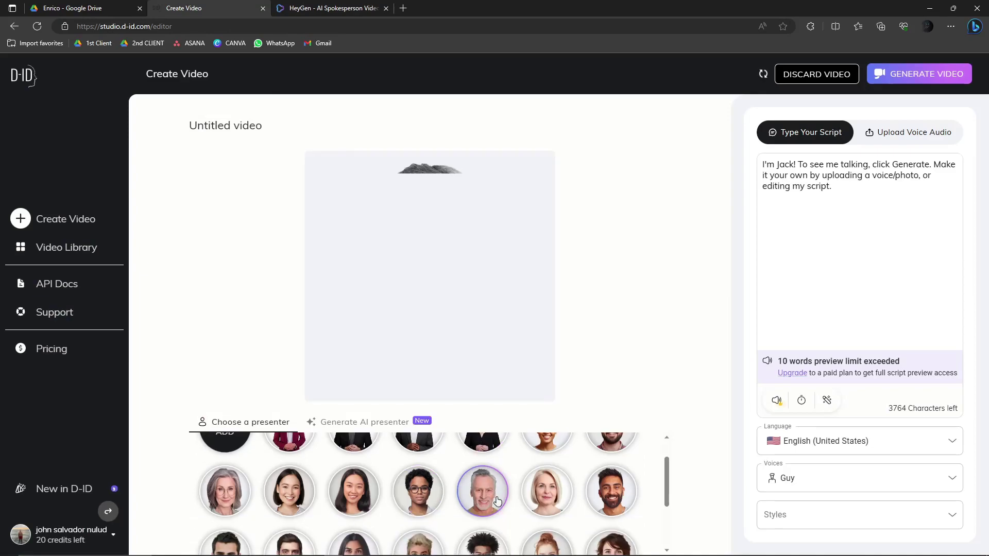
click(533, 492)
click(353, 492)
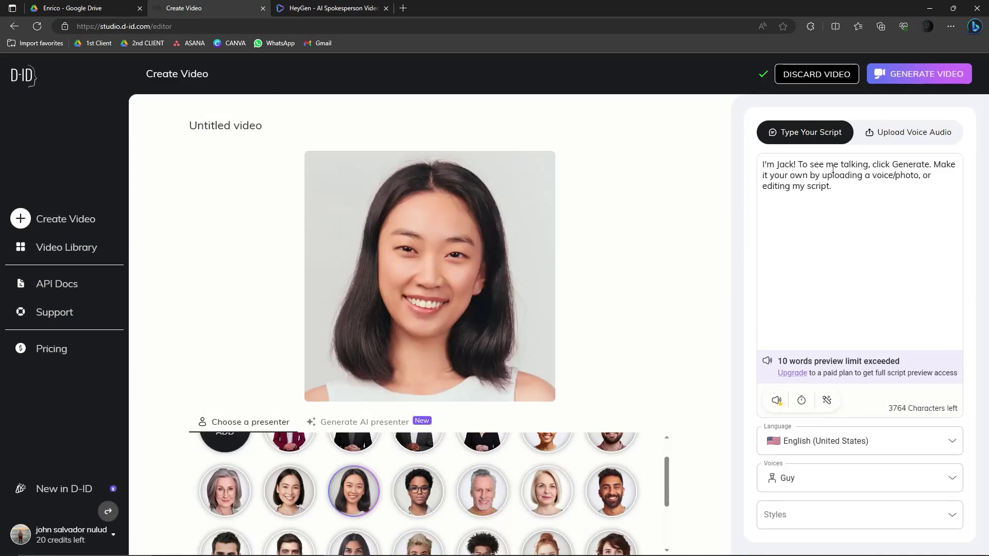
scroll(463, 503, up, 1)
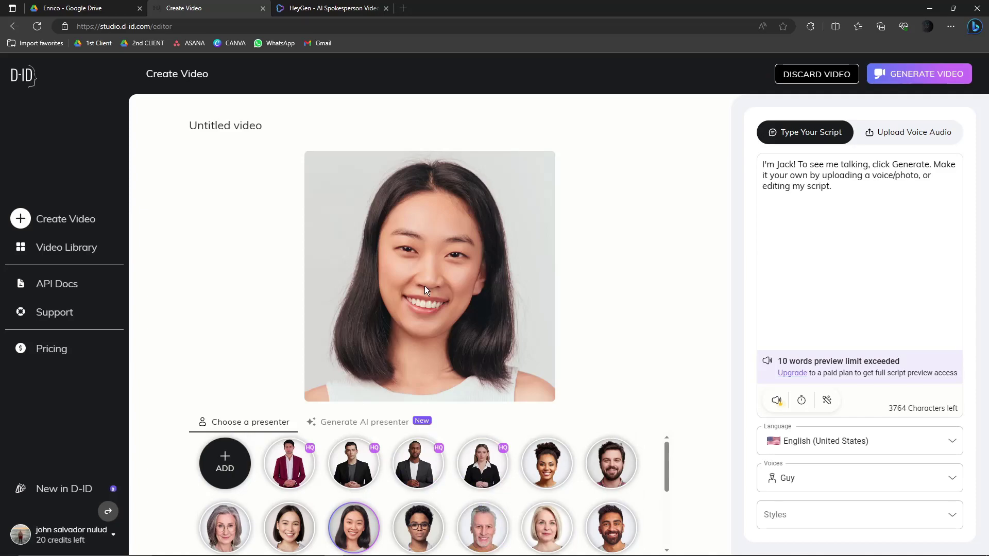
click(326, 8)
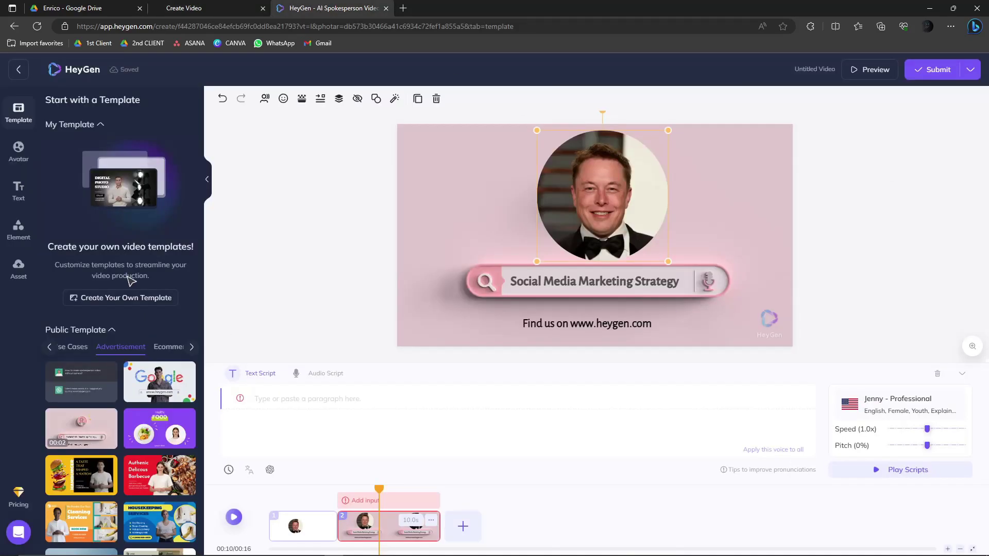